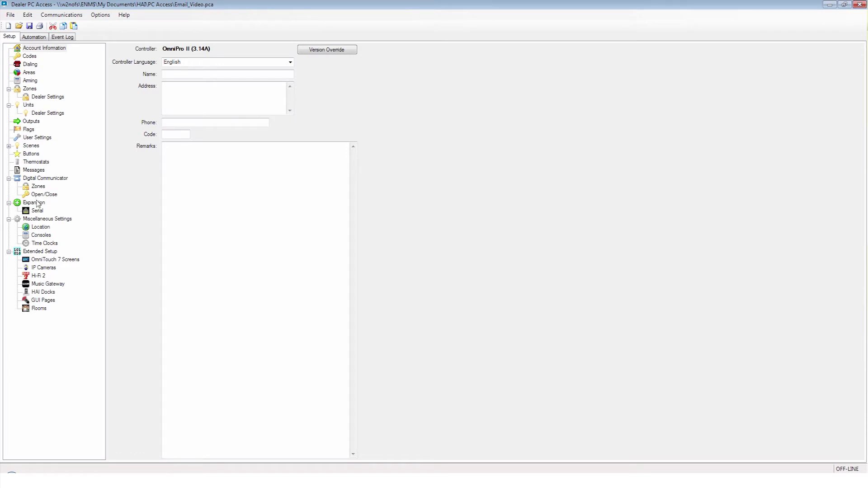
Set serial port 4's function to E-Mail Board under Expansion > Serial.
left_click(38, 211)
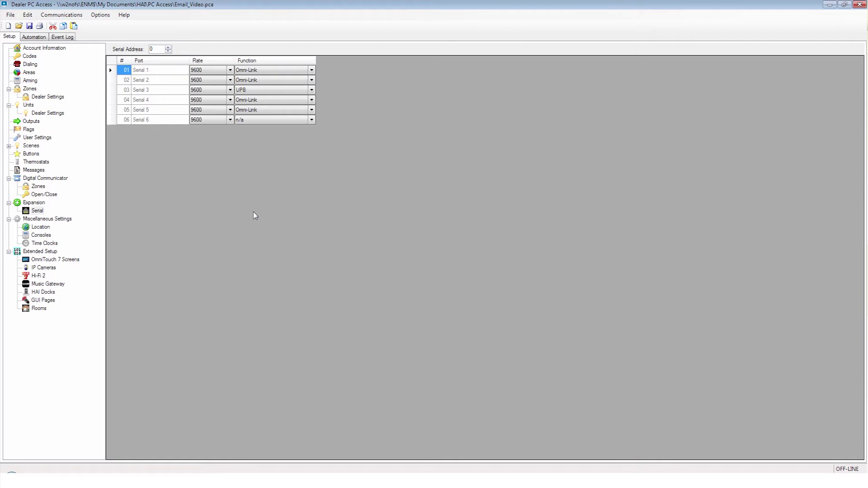
left_click(265, 104)
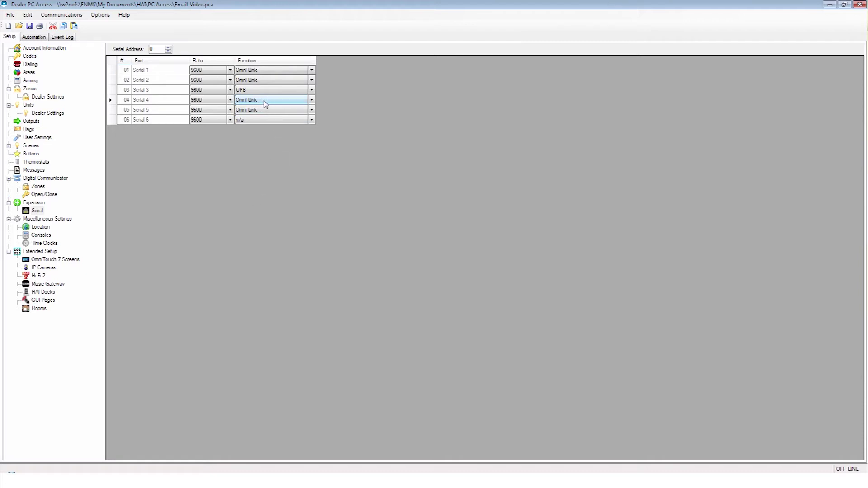
left_click(265, 104)
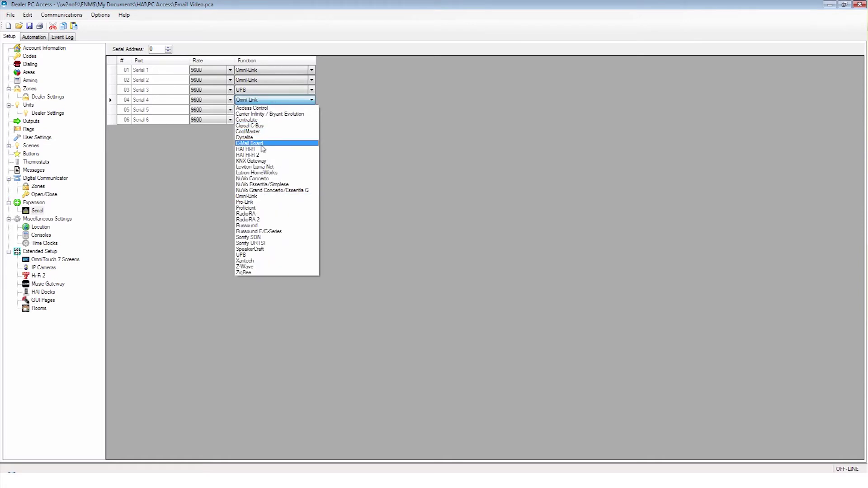
left_click(263, 144)
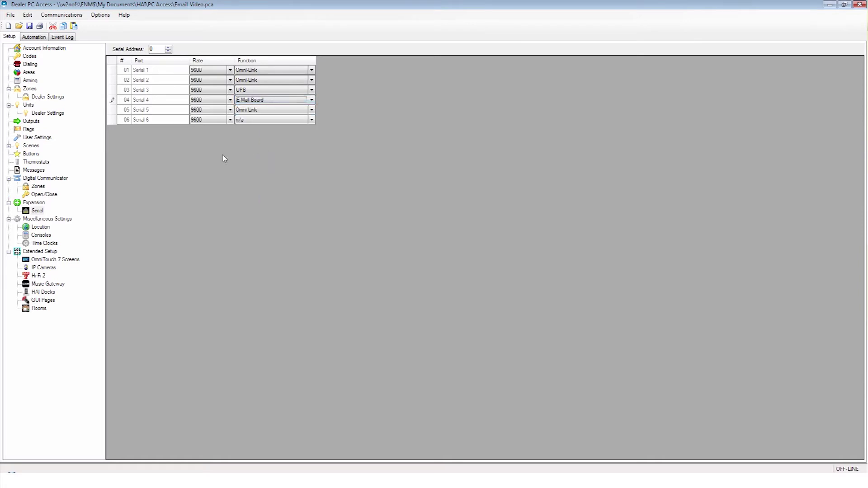
left_click(165, 104)
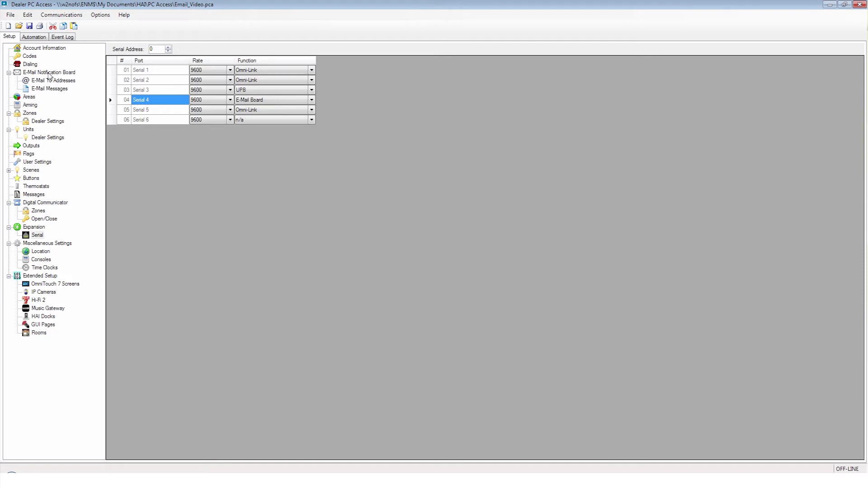
Replace the e-mail board's From address with the user's Gmail address.
left_click(49, 73)
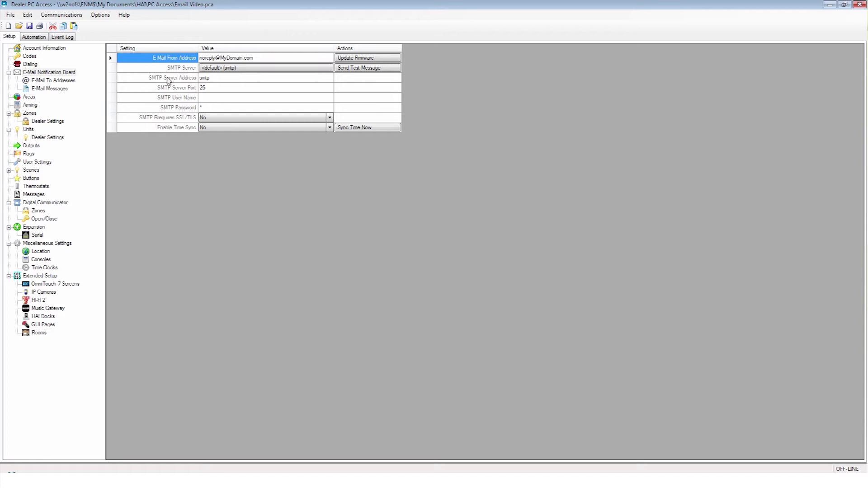
left_click(218, 61)
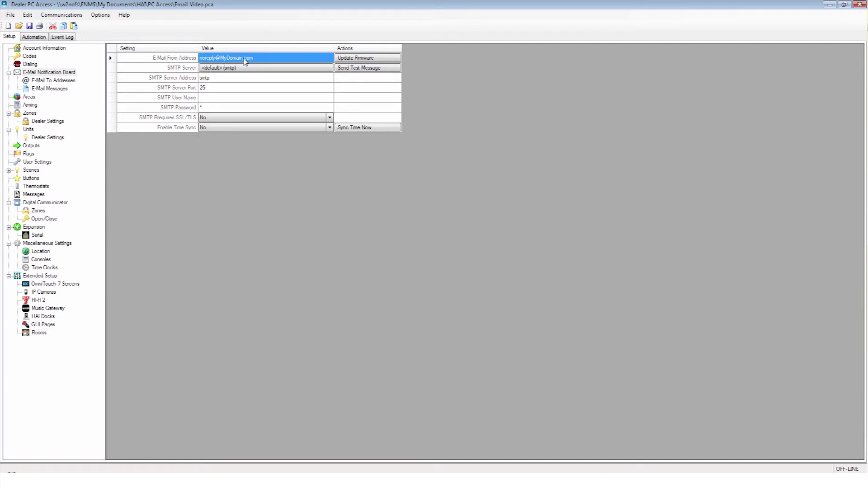
left_click(265, 57)
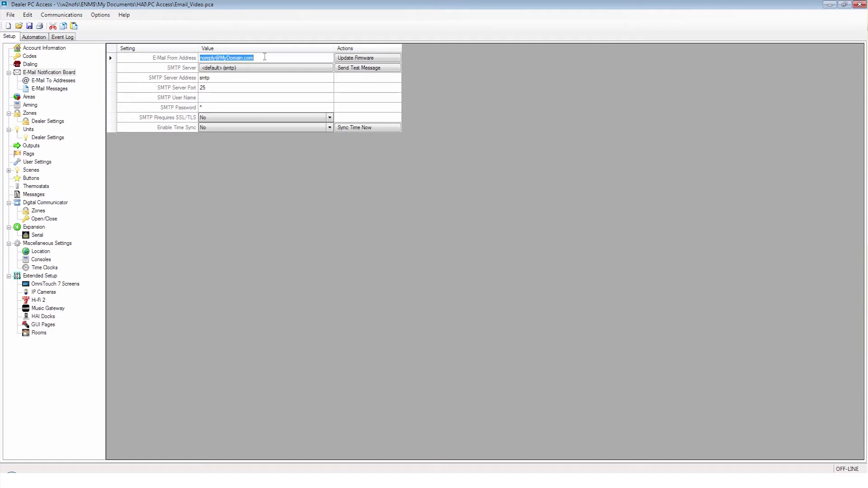
key("BackSpace")
left_click(165, 72)
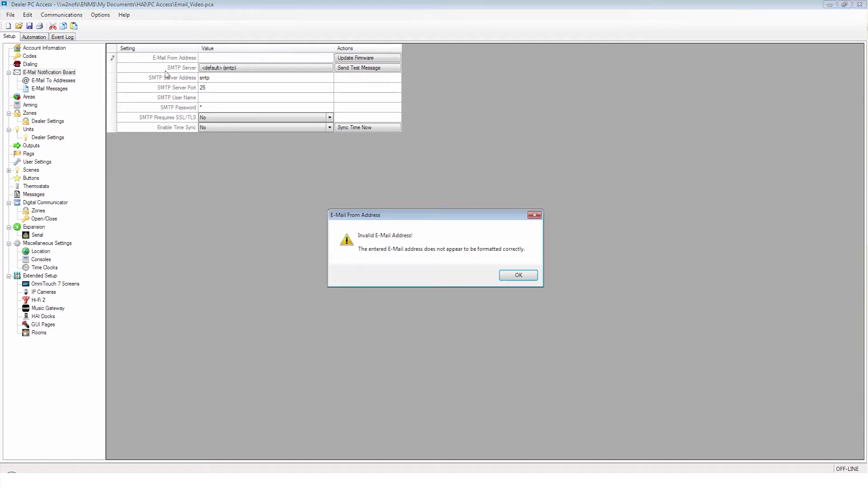
left_click(514, 276)
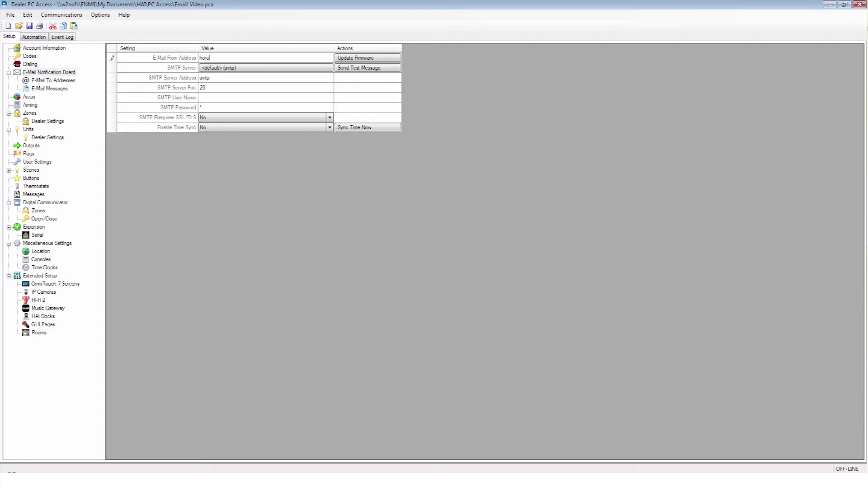
left_click(245, 69)
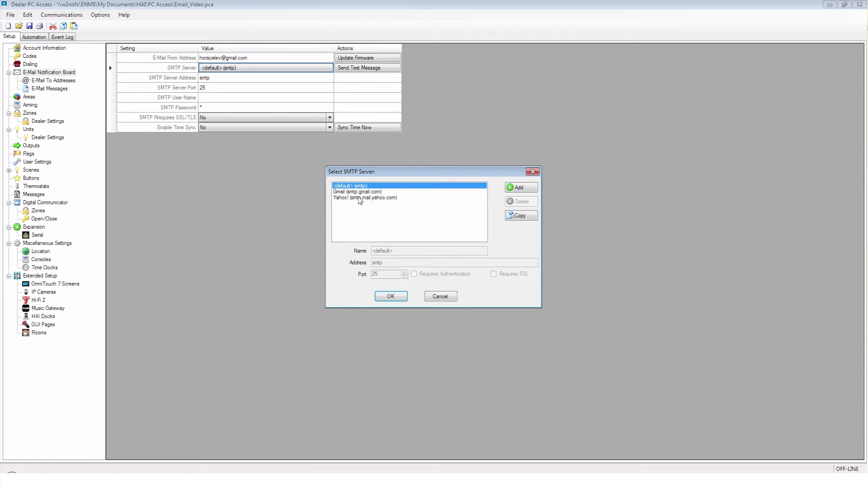
Choose Gmail (smtp.gmail.com, port 465, SSL/TLS required) as the SMTP server.
left_click(359, 193)
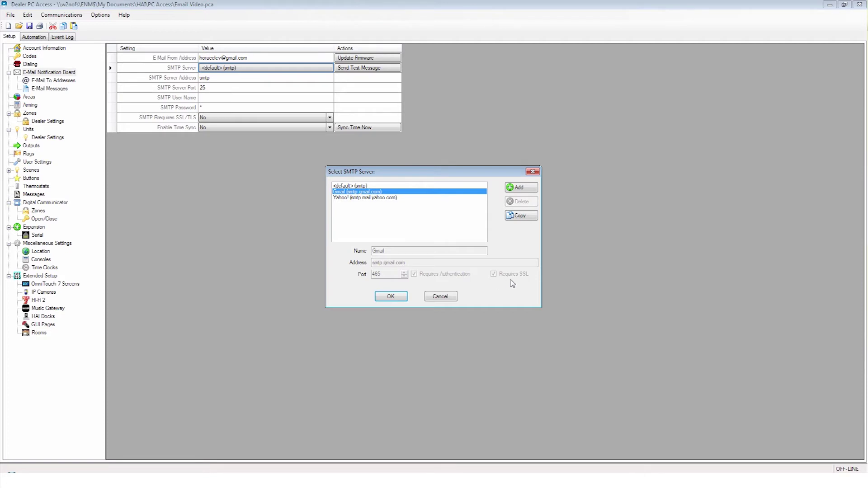
left_click(401, 299)
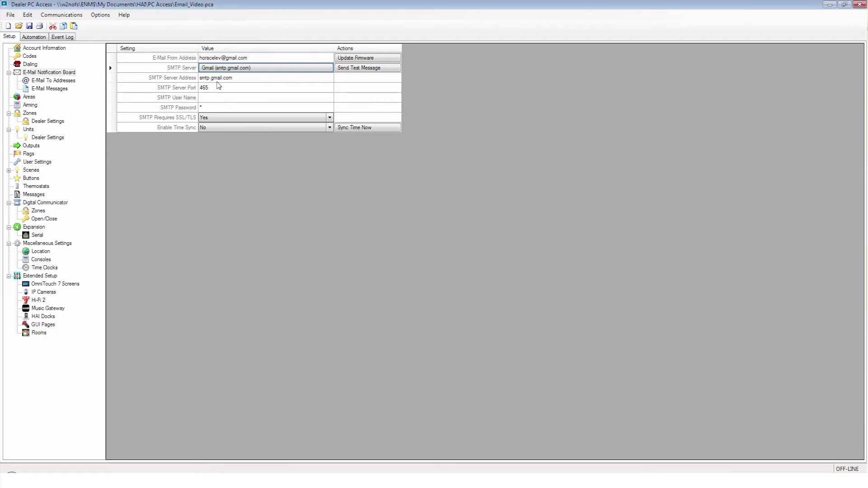
left_click(234, 100)
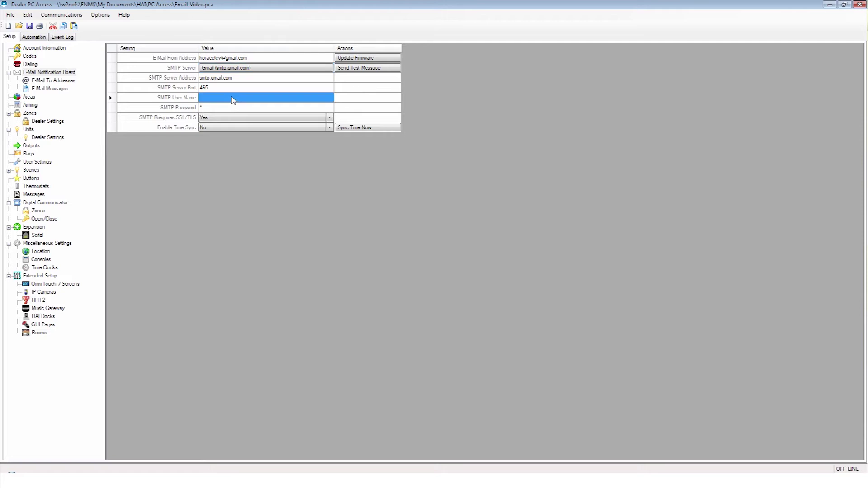
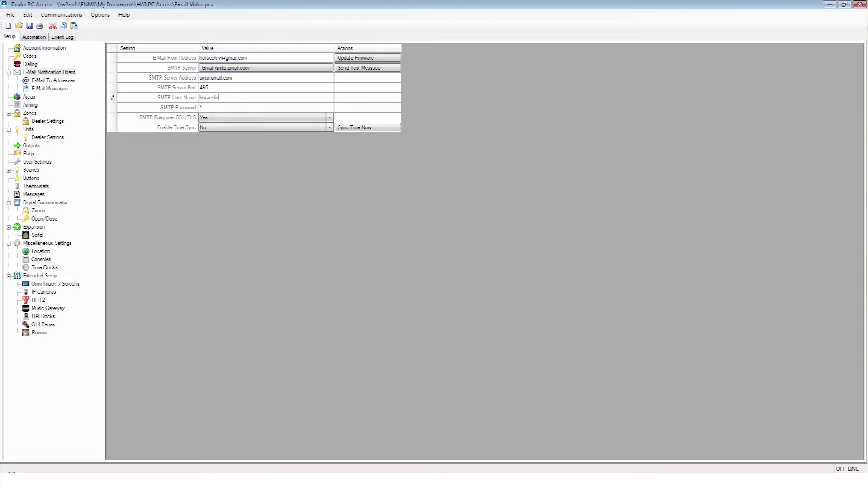
Enter the SMTP user name and the account password.
left_click(243, 109)
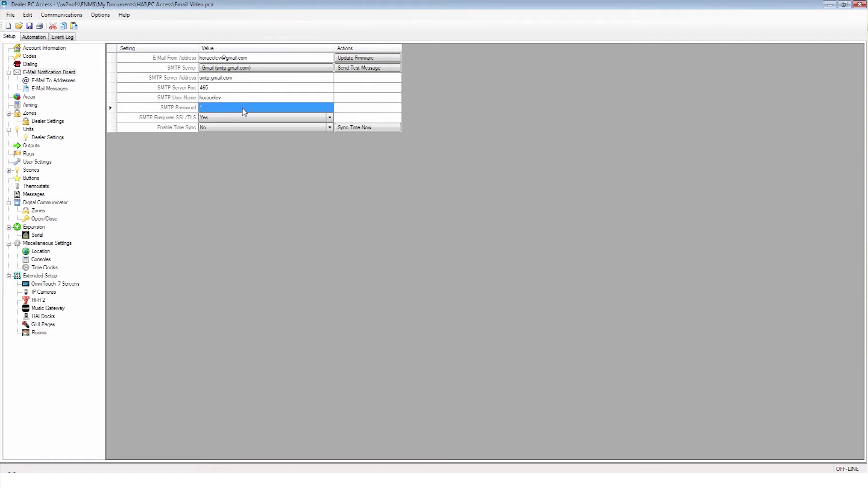
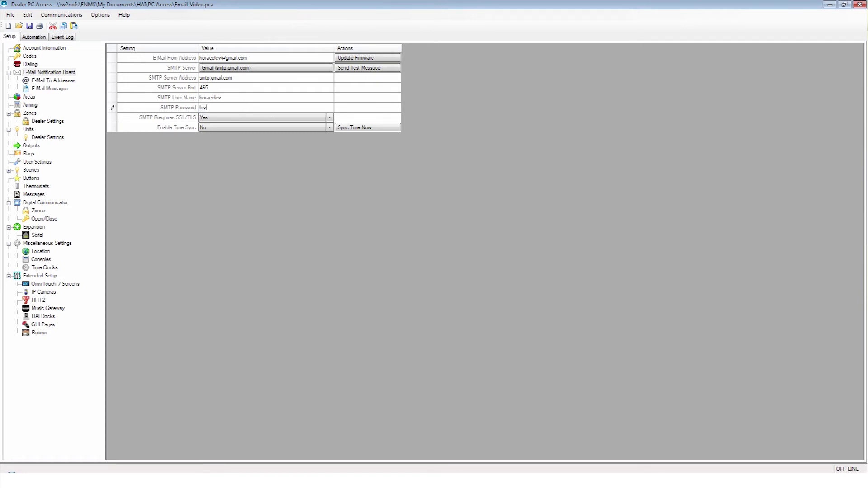
left_click(342, 111)
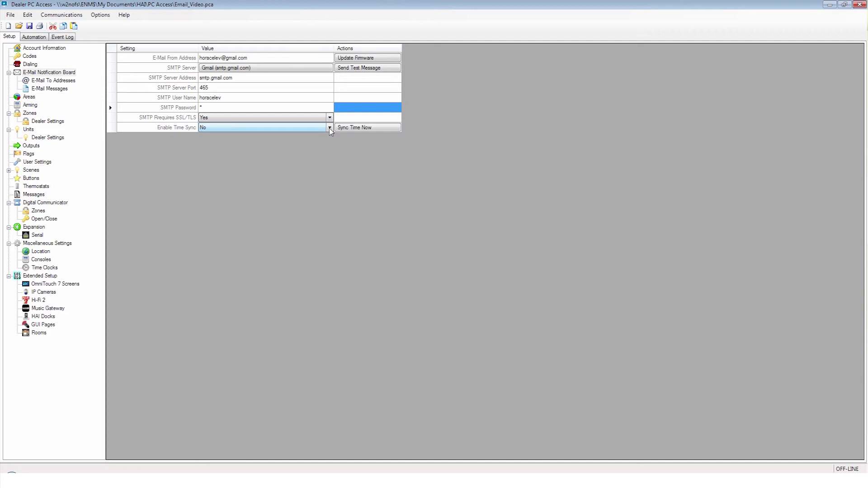
Set Enable Time Sync to Yes.
left_click(330, 128)
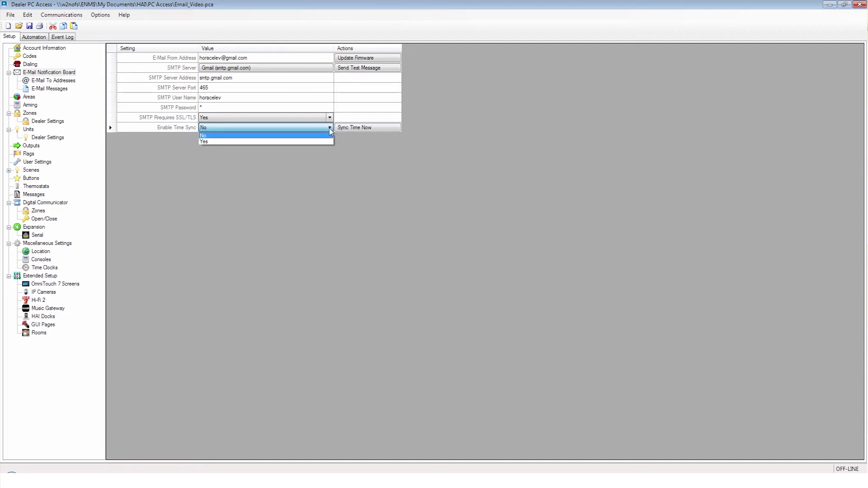
left_click(323, 143)
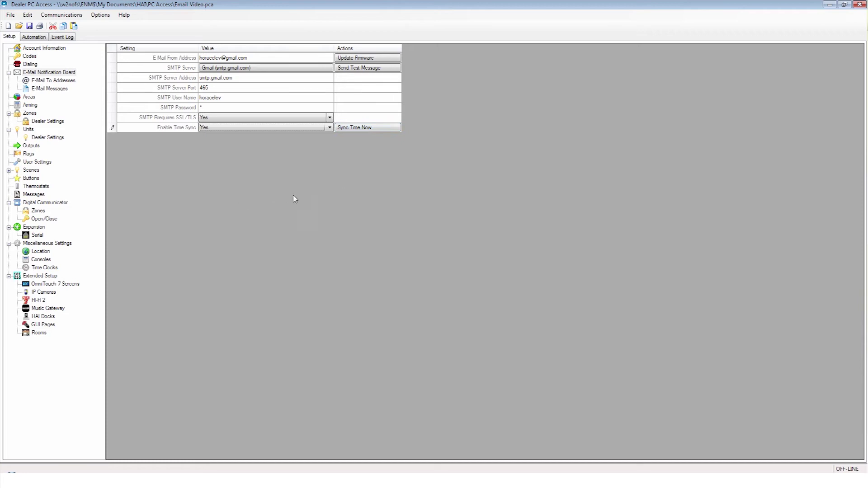
left_click(67, 81)
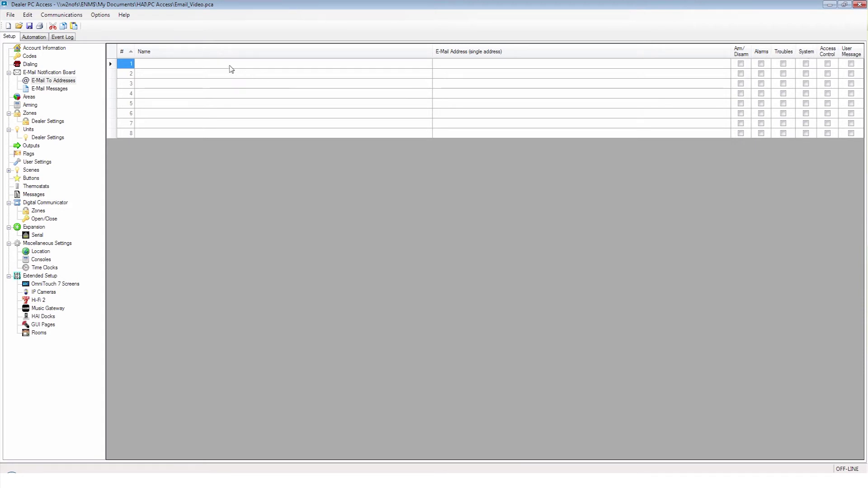
Add recipient 'Work' in row 1 with its e-mail address.
left_click(231, 68)
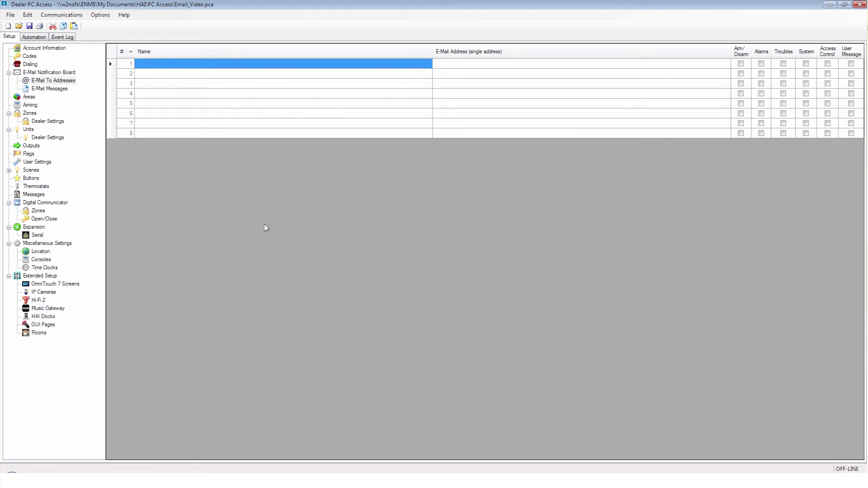
type("Work")
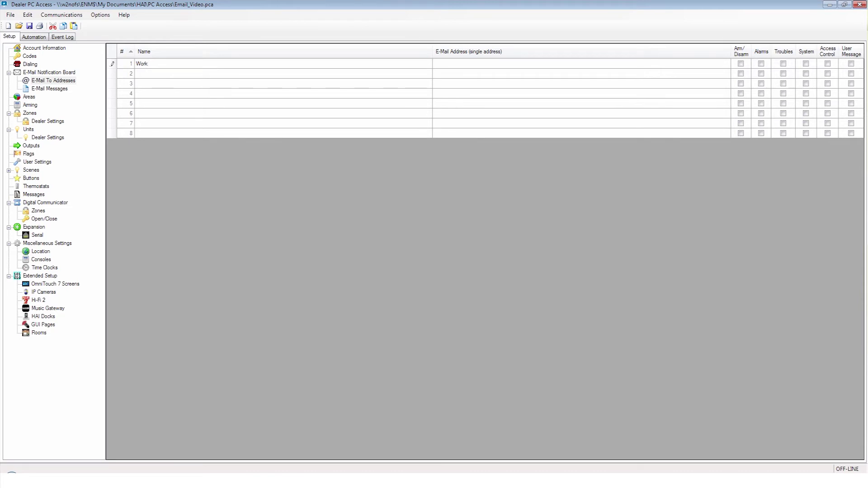
key("Tab")
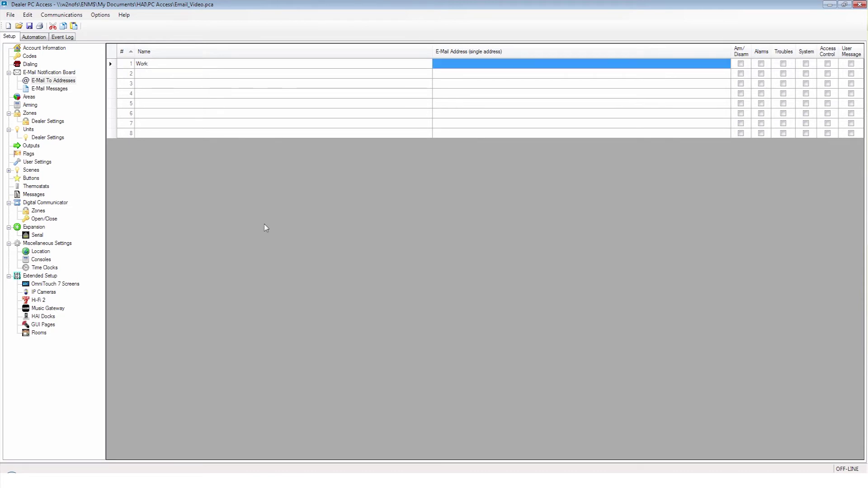
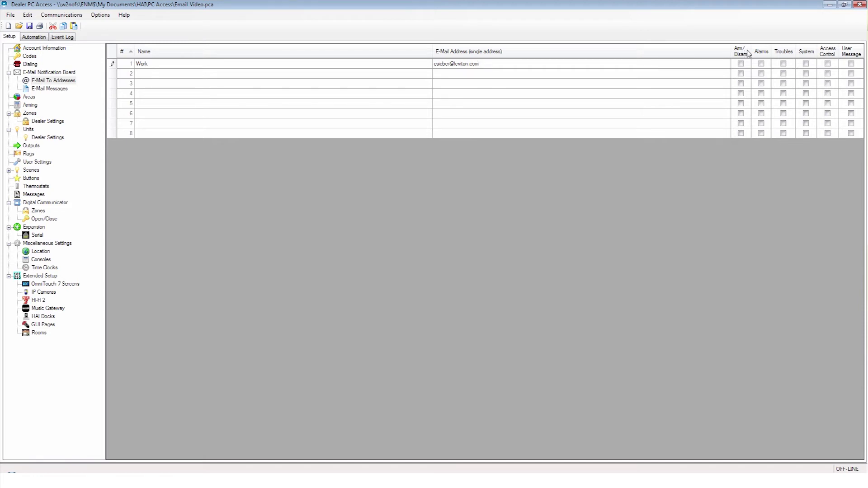
Enable Arm/Disarm and Alarms notifications for Work, leaving Troubles unticked.
left_click(741, 64)
left_click(762, 65)
left_click(784, 66)
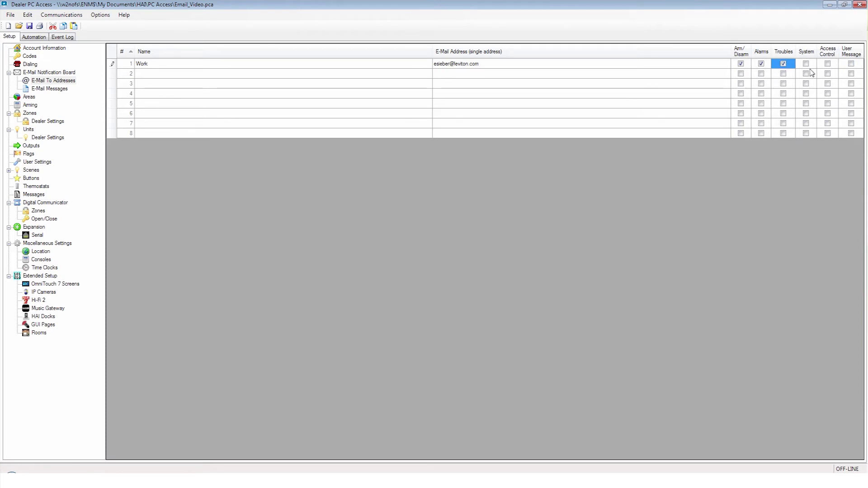
left_click(784, 63)
Enter 'Wine Cellar DR Open' as e-mail message 001.
left_click(63, 89)
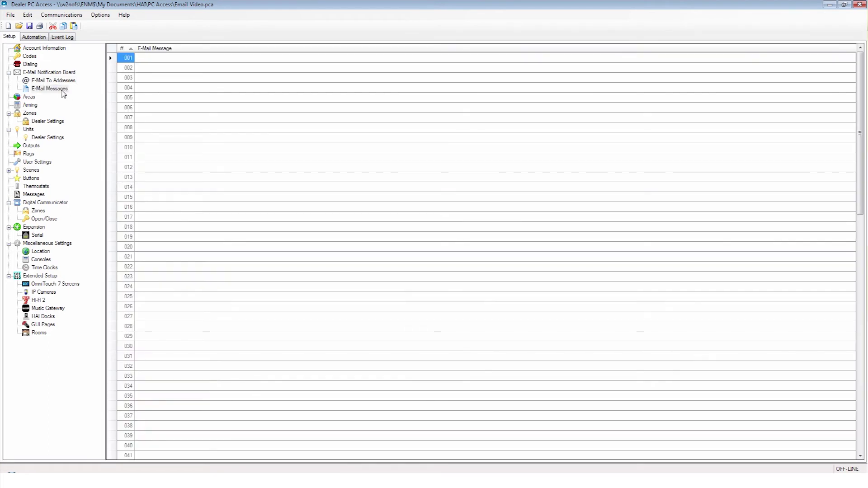
scroll(128, 72, "down", 11)
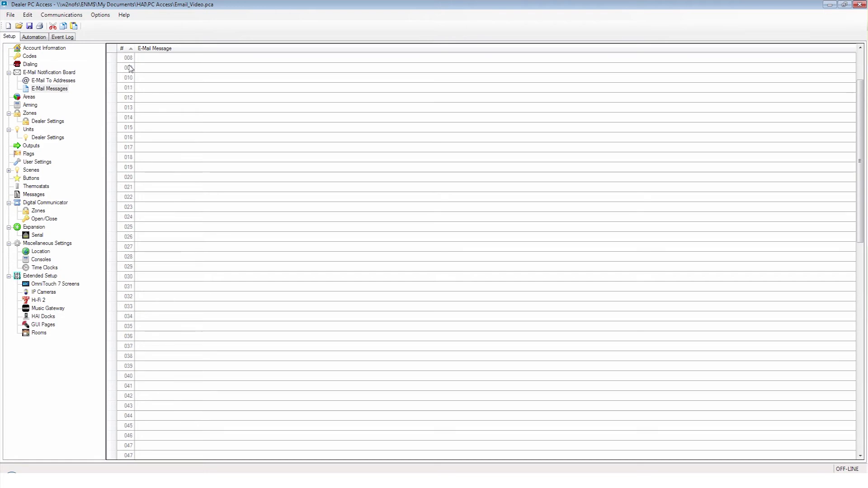
scroll(121, 126, "down", 9)
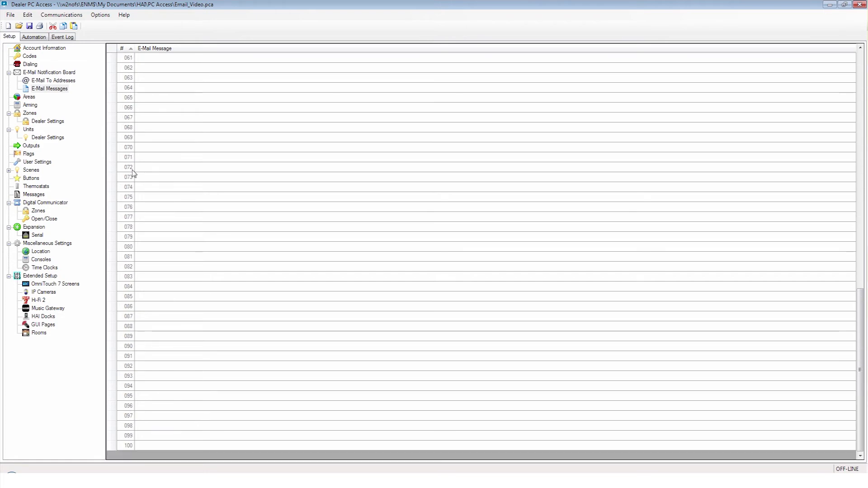
left_click(127, 446)
left_click_drag(862, 331, 815, 88)
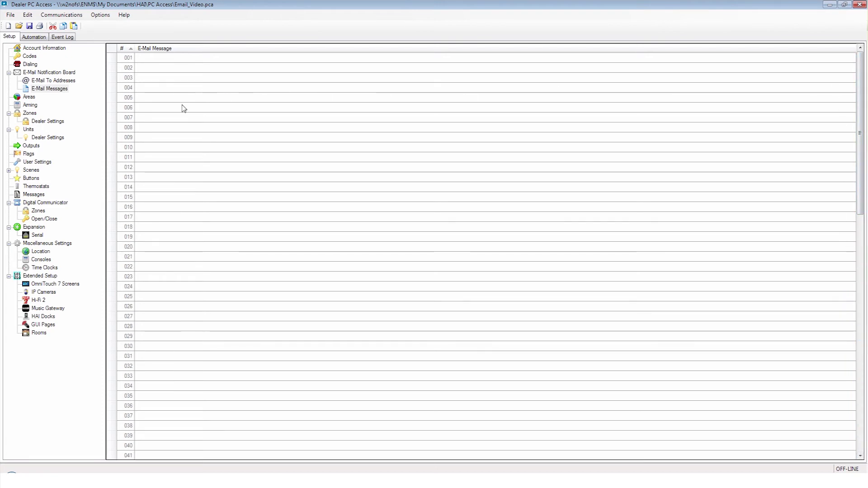
left_click(168, 59)
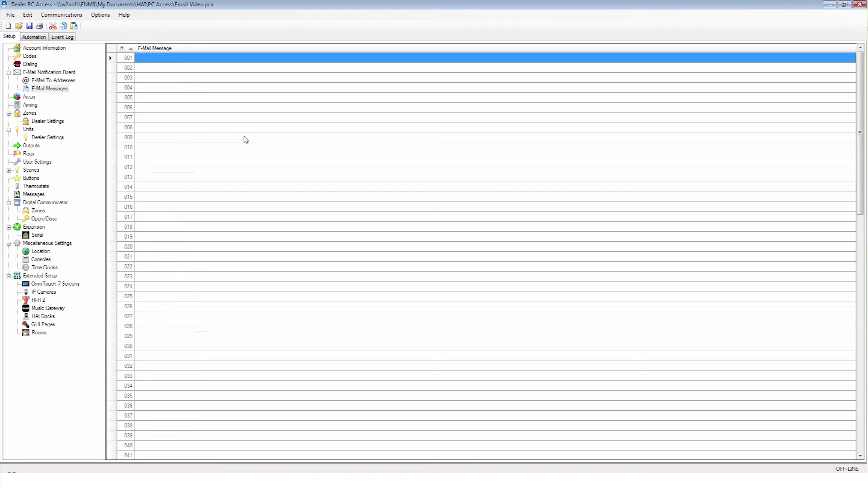
type("Wine Cellar DR Open")
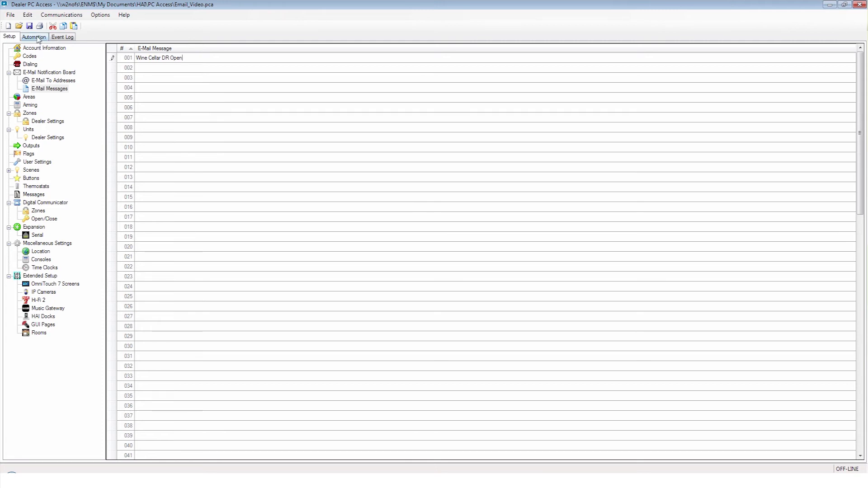
left_click(39, 40)
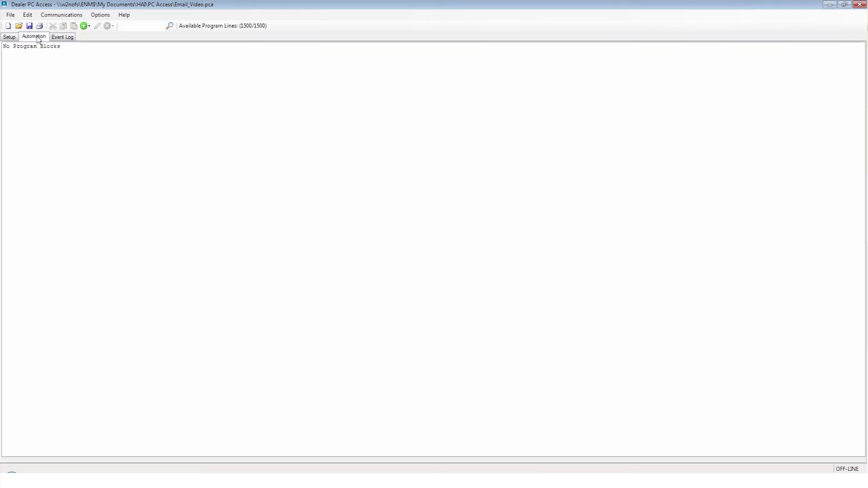
Add an automation block triggered WHEN zone Wine Cellar DR is NOT READY.
left_click(85, 26)
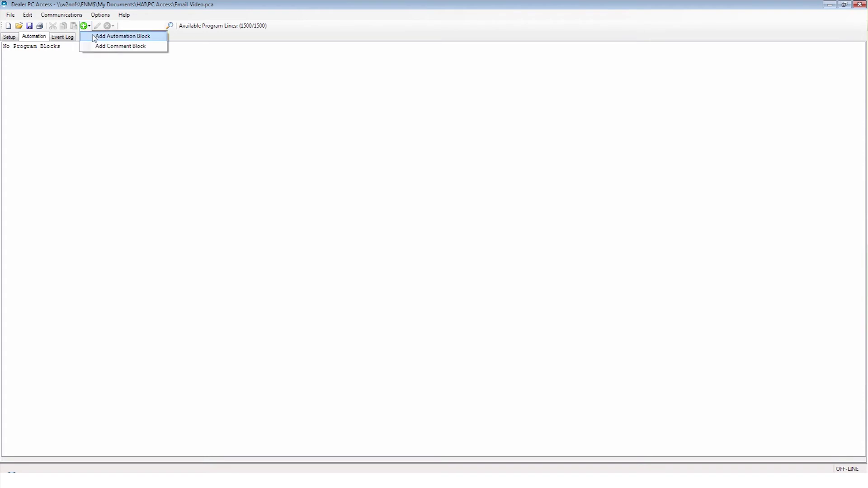
left_click(94, 38)
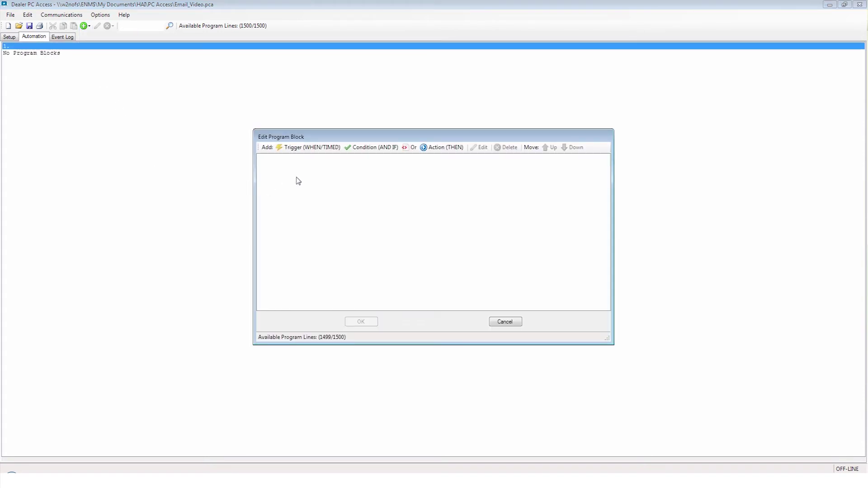
left_click(328, 152)
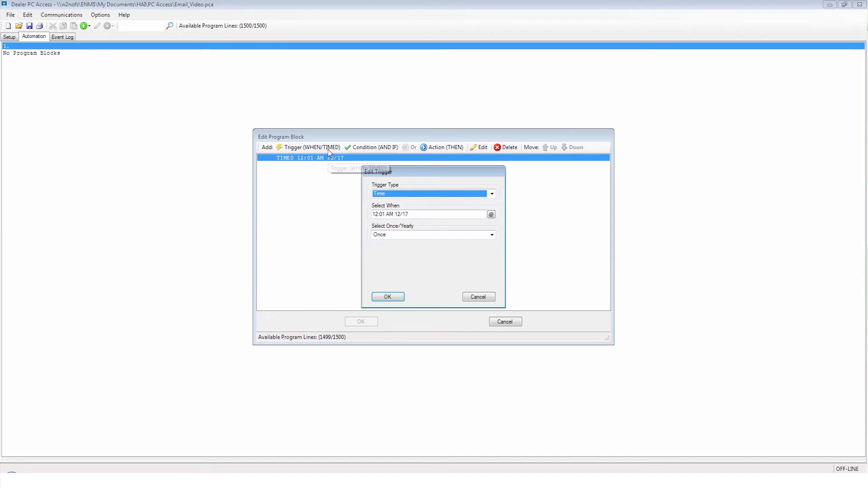
left_click(392, 193)
left_click(393, 385)
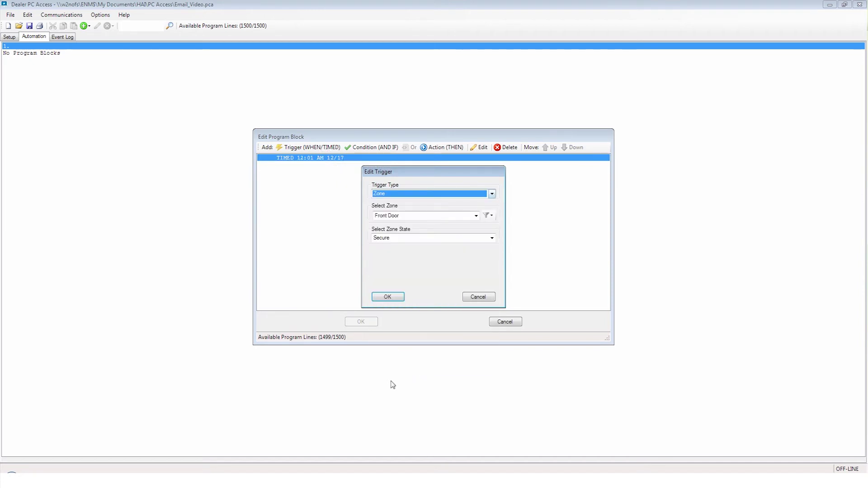
left_click(423, 216)
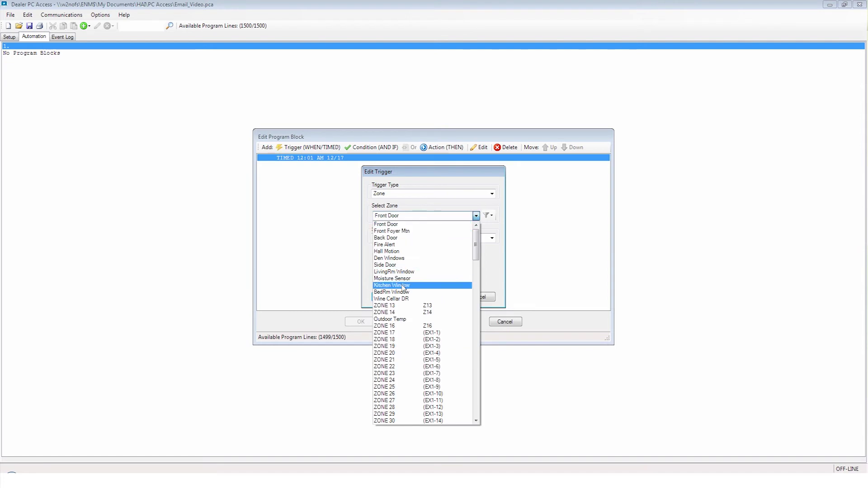
left_click(401, 299)
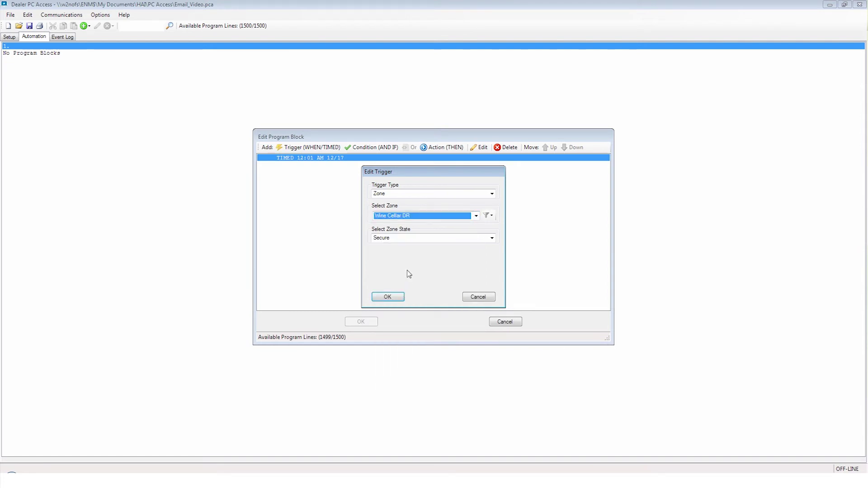
left_click(411, 238)
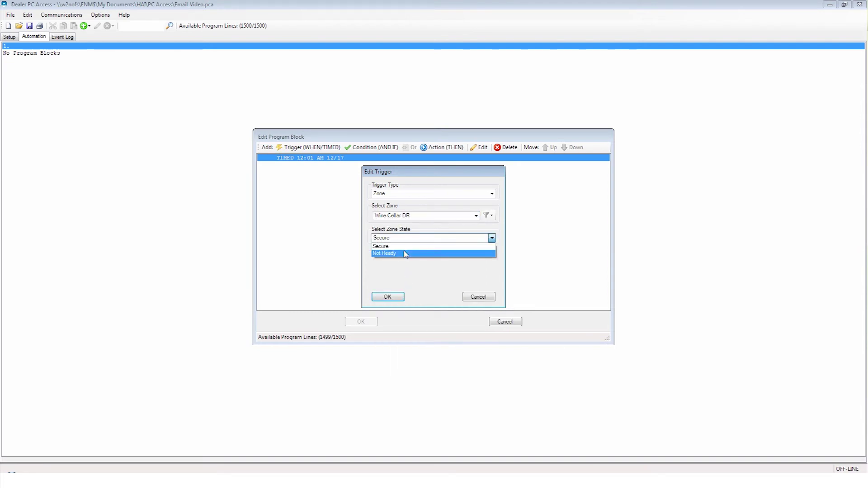
left_click(406, 253)
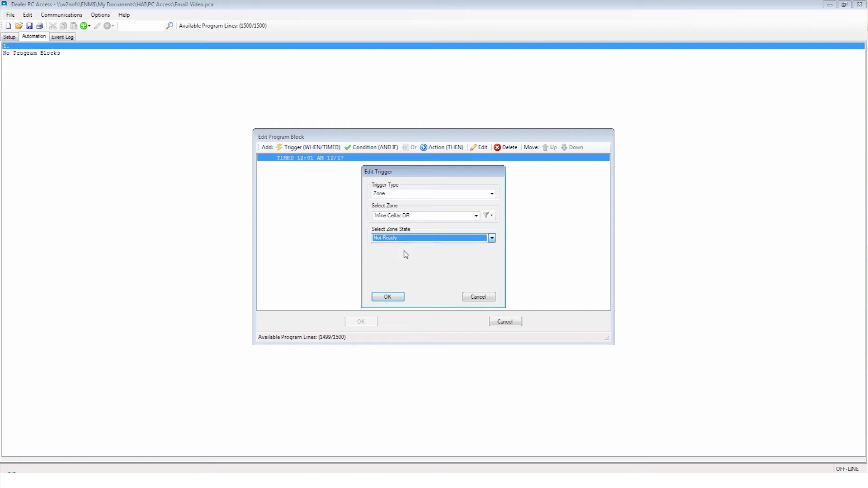
left_click(396, 299)
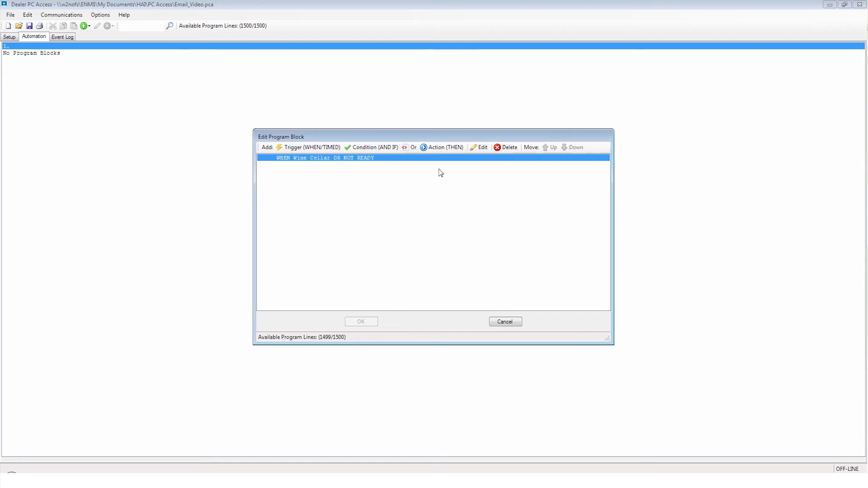
left_click(442, 150)
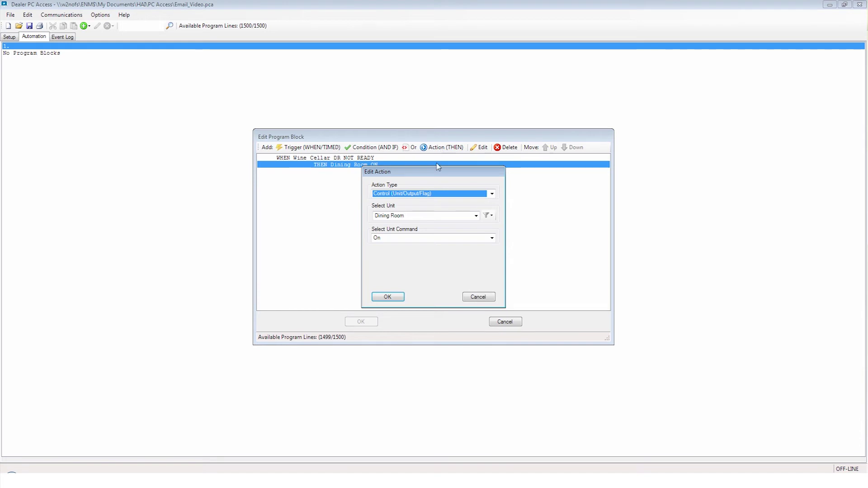
Make the block e-mail message #1, Wine Cellar DR Open, to Work, and save it.
left_click(413, 194)
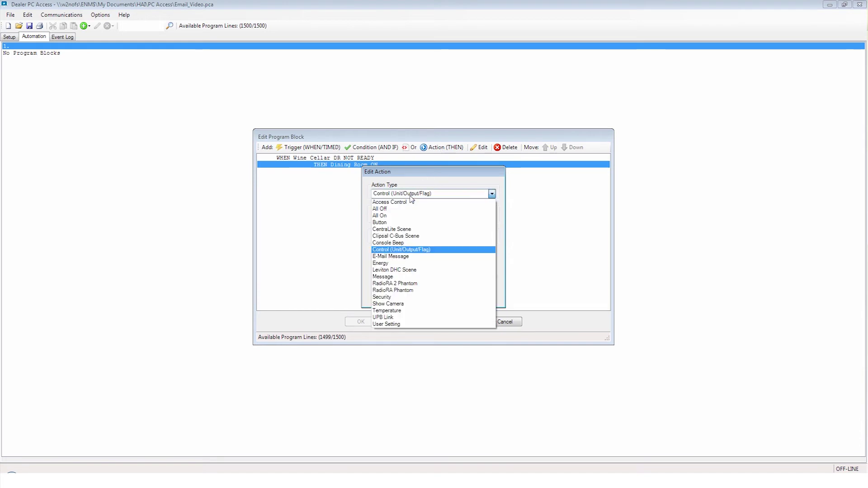
left_click(404, 256)
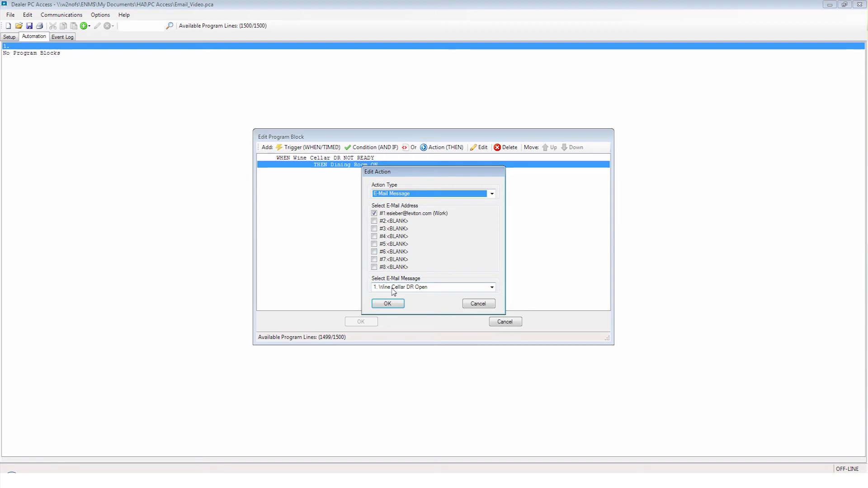
left_click(392, 304)
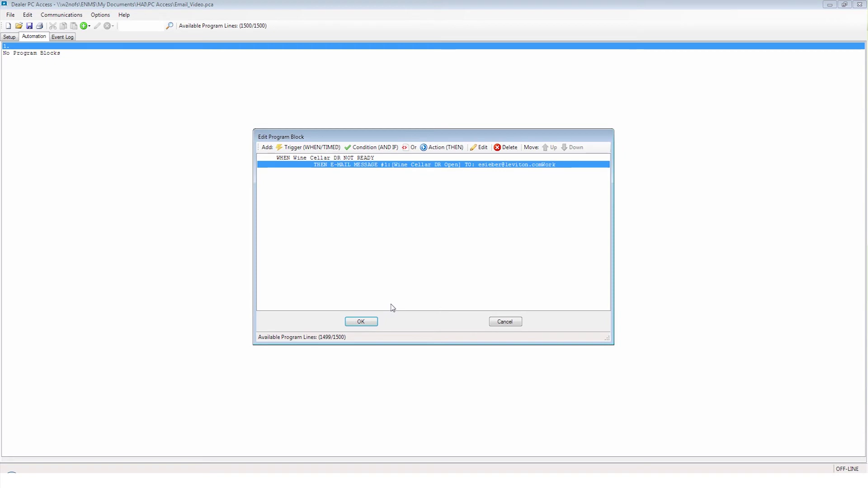
left_click(372, 321)
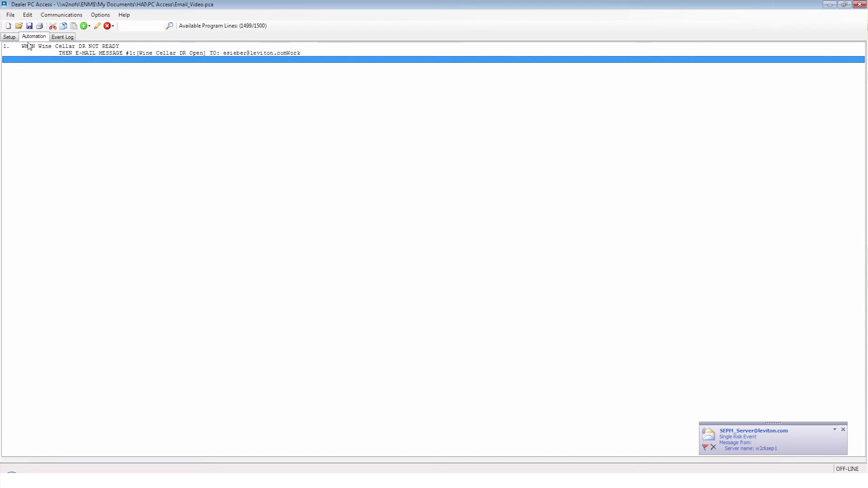
left_click(10, 37)
Review the e-mail recipients and messages, then return to the E-Mail Notification Board.
left_click(46, 73)
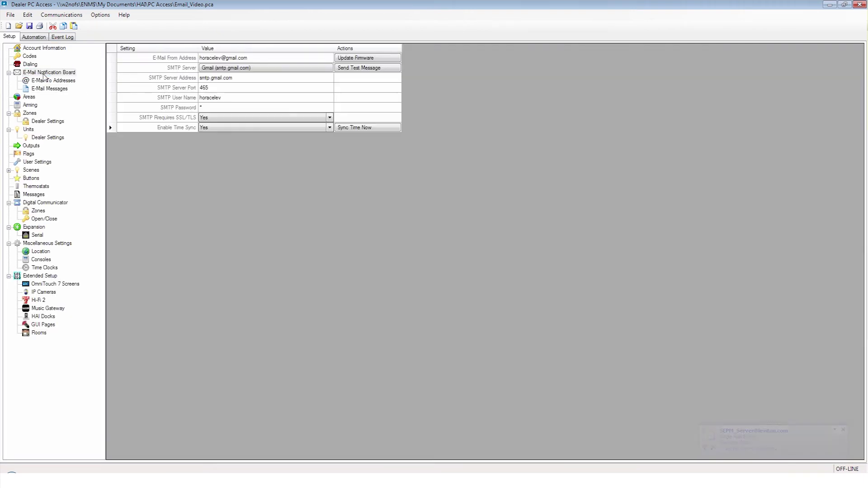
left_click(49, 82)
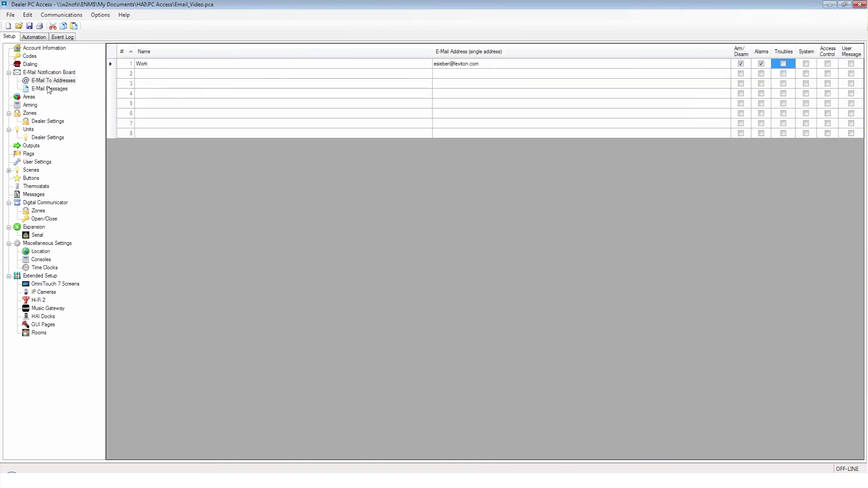
left_click(49, 89)
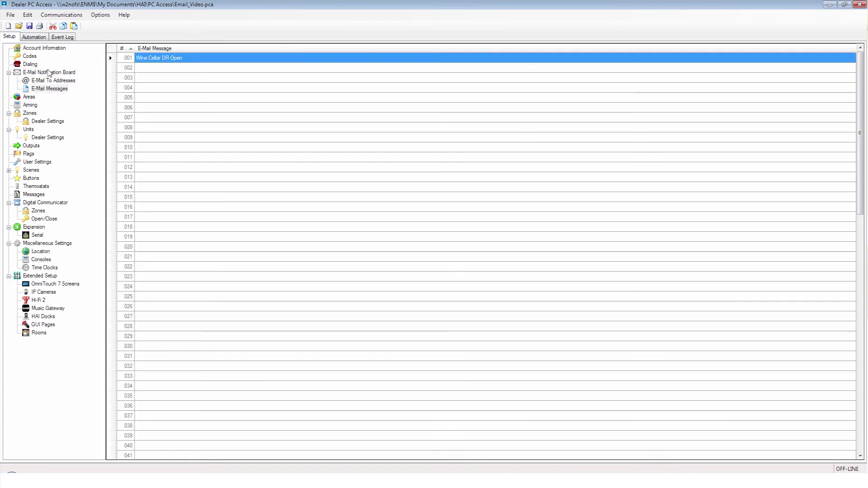
left_click(50, 74)
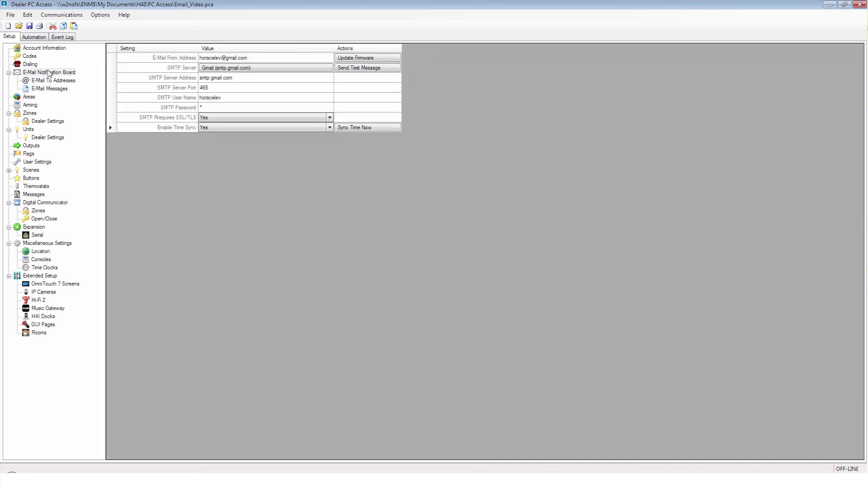
Connect to the HAI controller over the network so it shows ON-LINE (TCP).
left_click(67, 16)
mouse_move(67, 28)
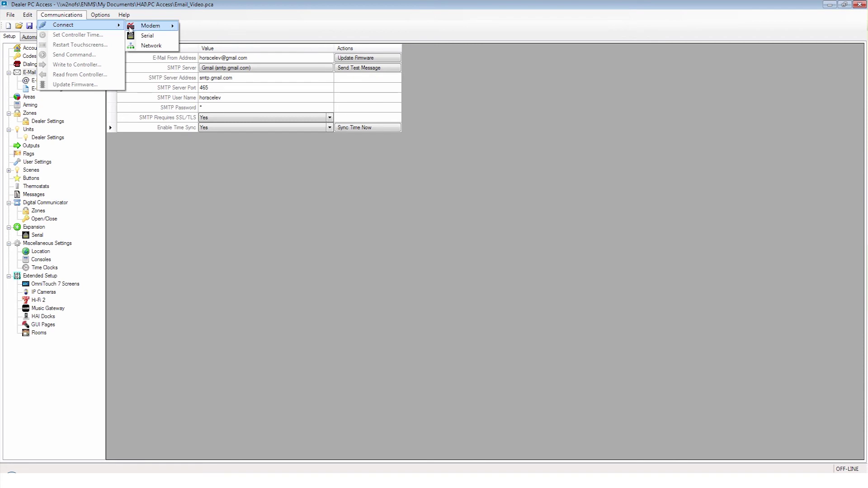
left_click(152, 46)
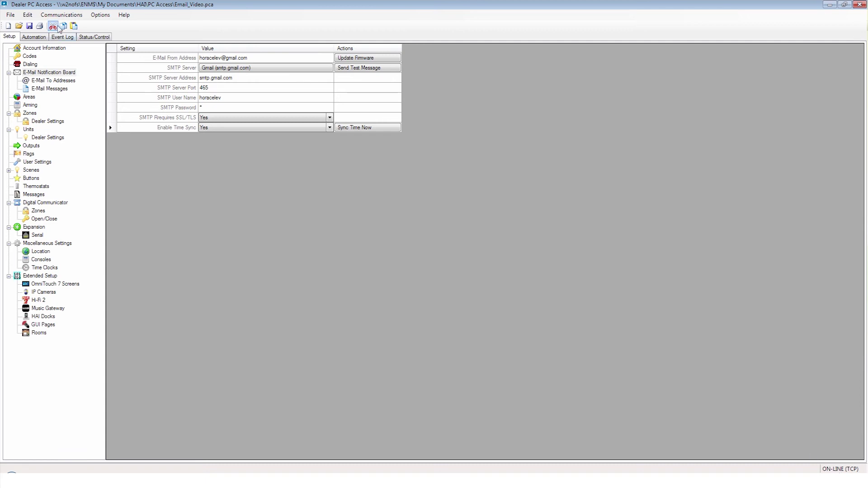
left_click(62, 16)
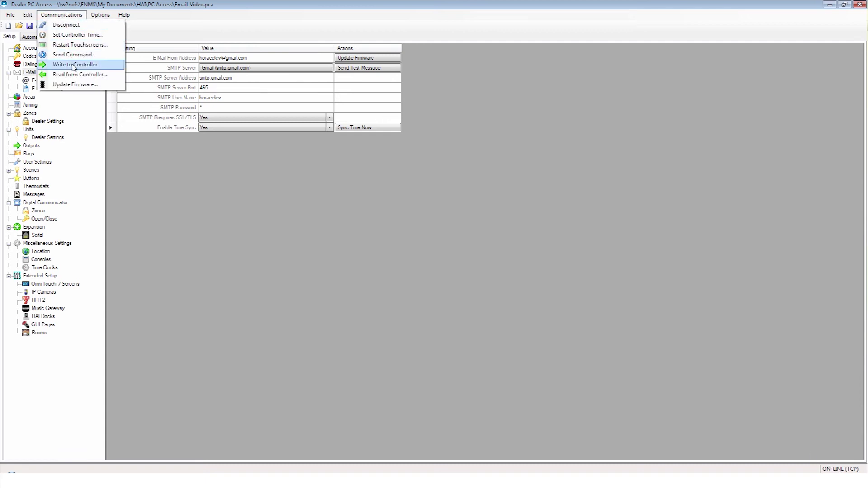
Write to the controller with Names, Extended Setup and Setup excluded.
left_click(75, 65)
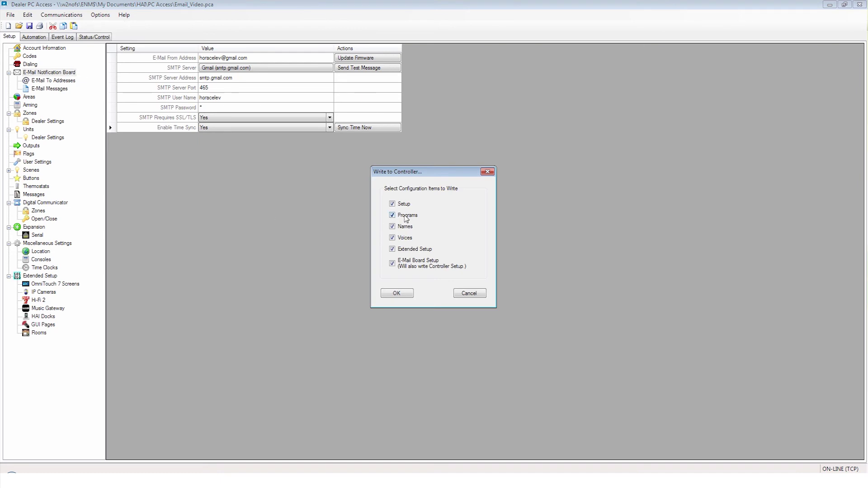
left_click(409, 230)
left_click(409, 251)
left_click(406, 206)
left_click(399, 295)
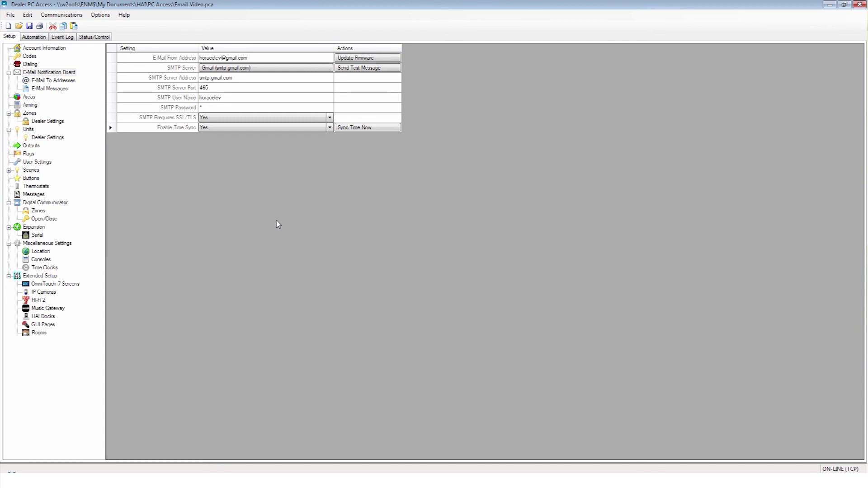
left_click(363, 69)
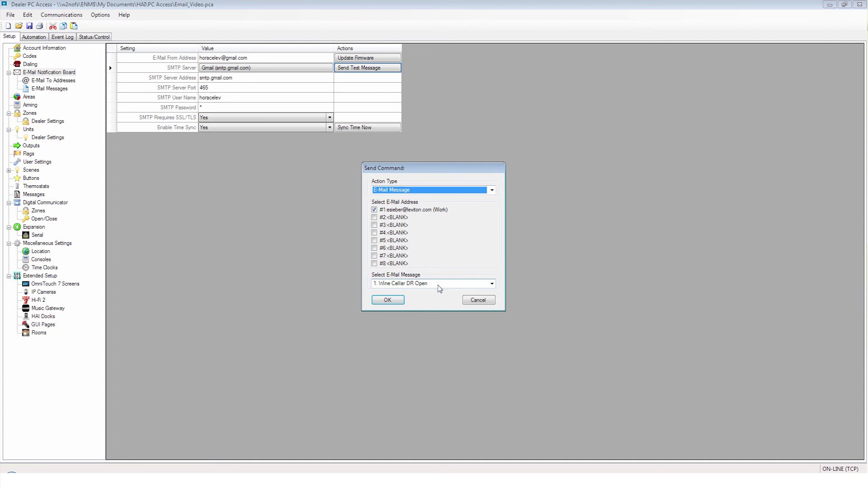
Send the Wine Cellar DR Open test message to address #1 (Work), then read it in Outlook.
left_click(396, 302)
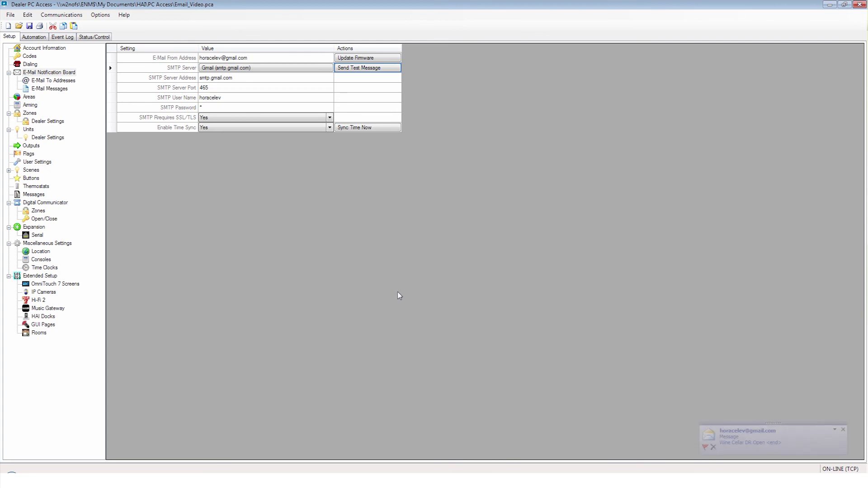
left_click(730, 437)
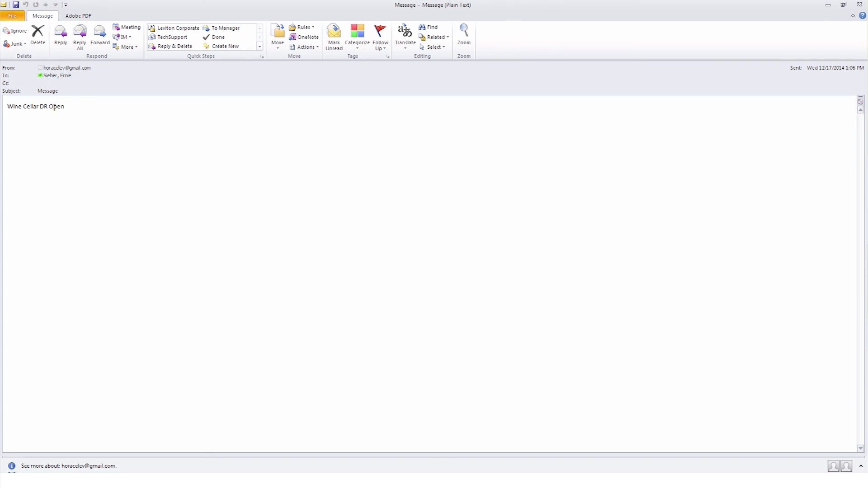
left_click(860, 5)
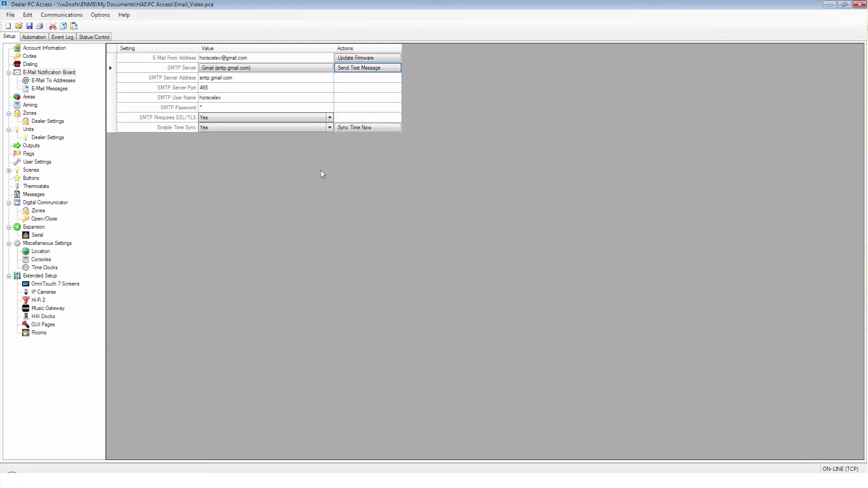
With the E-Mail To Addresses list shown, send the Security command Arm Away to the controller.
left_click(53, 80)
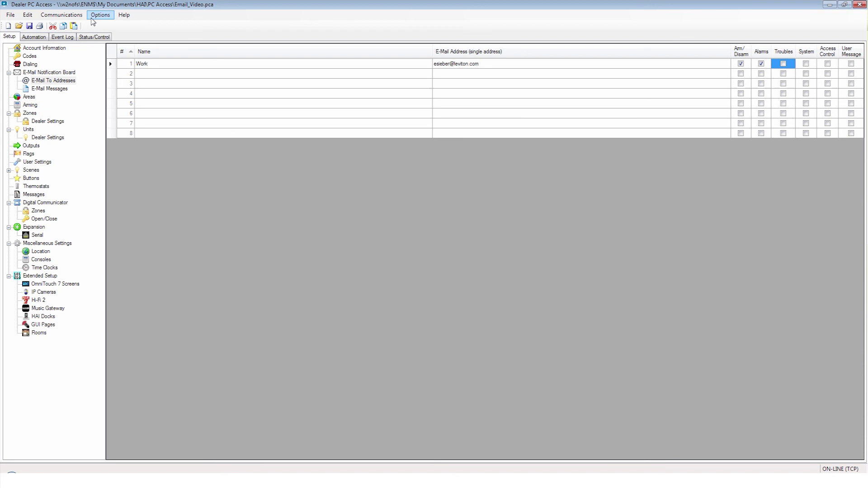
left_click(82, 16)
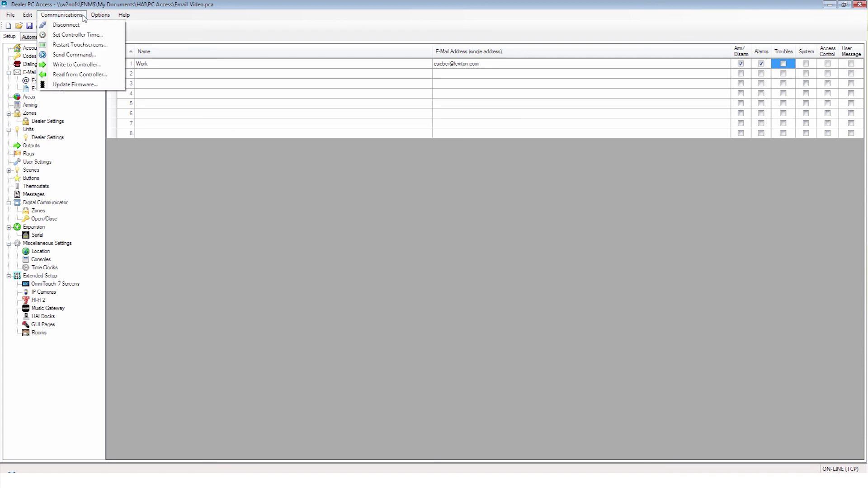
left_click(74, 55)
left_click(389, 214)
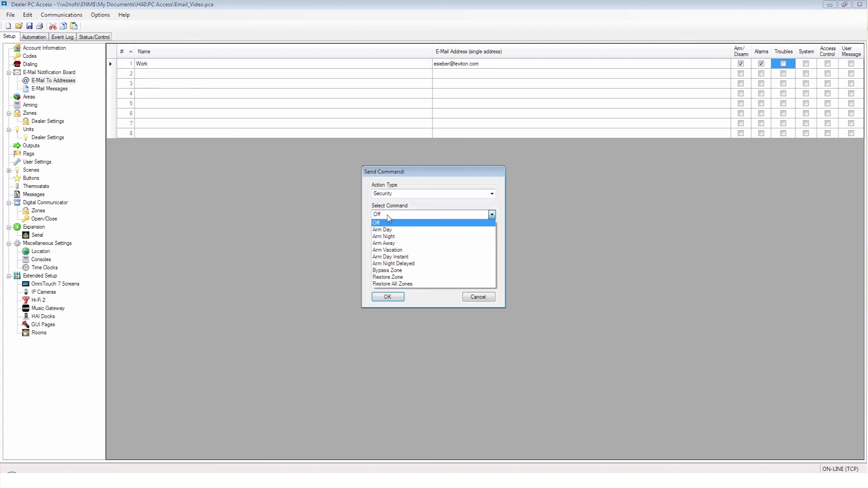
left_click(386, 244)
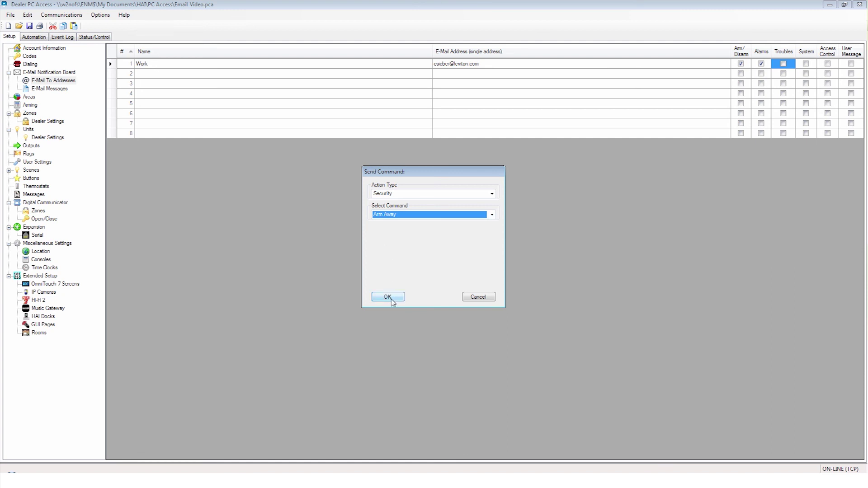
left_click(388, 298)
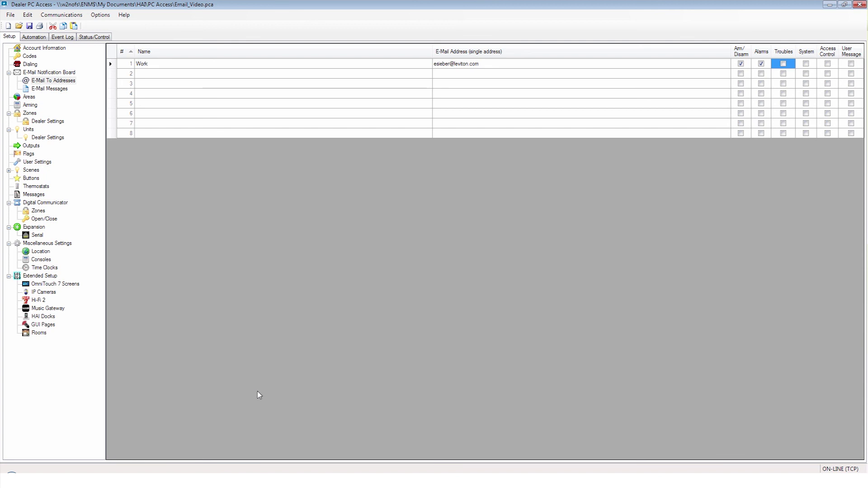
Receive mail for all folders in Outlook and read the Security Armed Away e-mail.
left_click(158, 480)
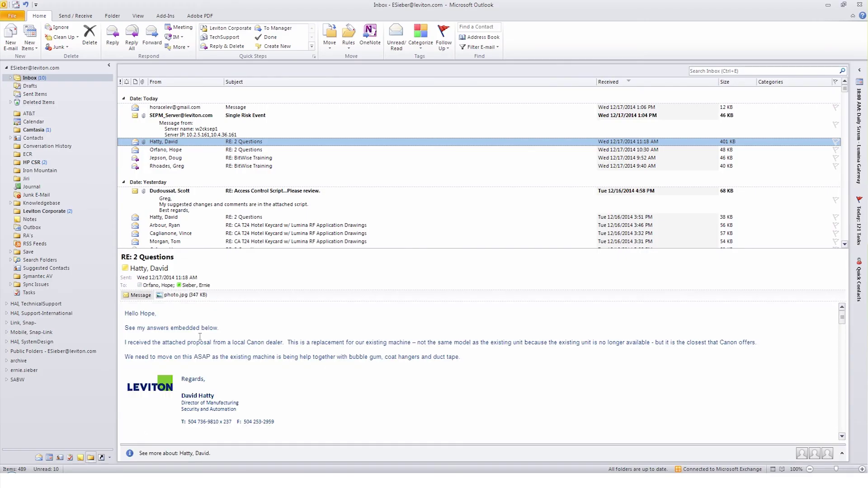
left_click(59, 17)
left_click(18, 44)
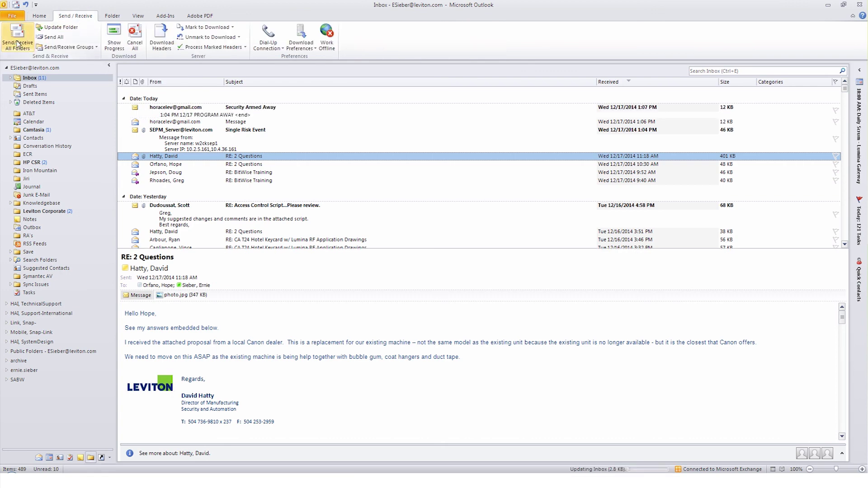
left_click(178, 113)
double_click(177, 113)
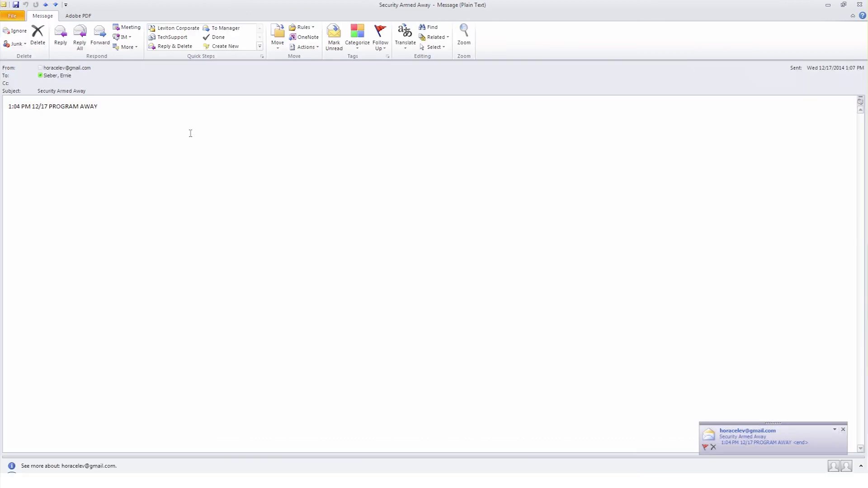
left_click(859, 5)
Minimize Outlook and close the Email_Video.pca account file in Dealer PC Access.
left_click(829, 6)
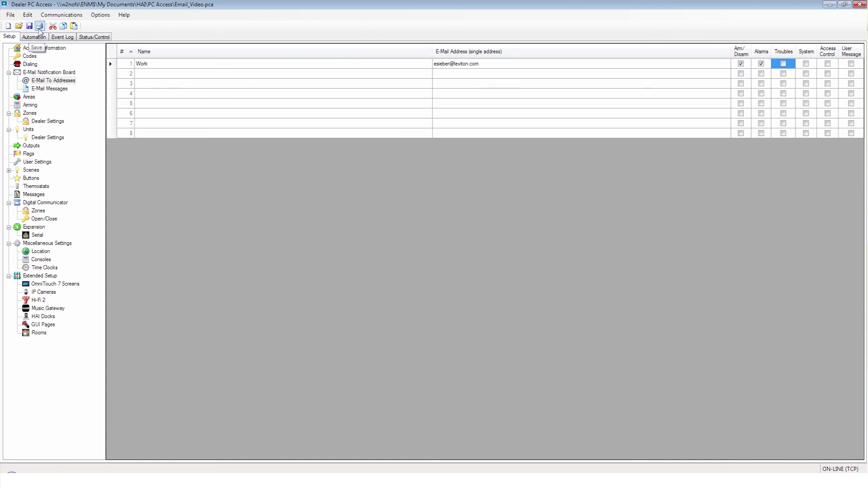
left_click(11, 16)
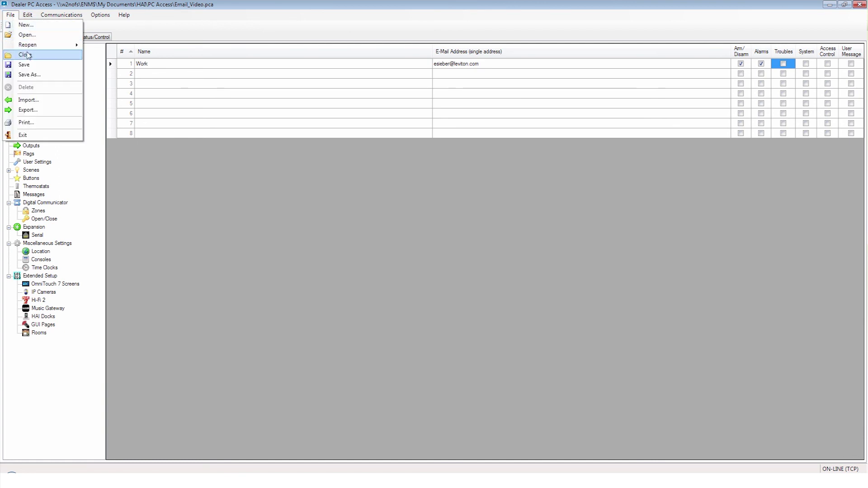
left_click(25, 55)
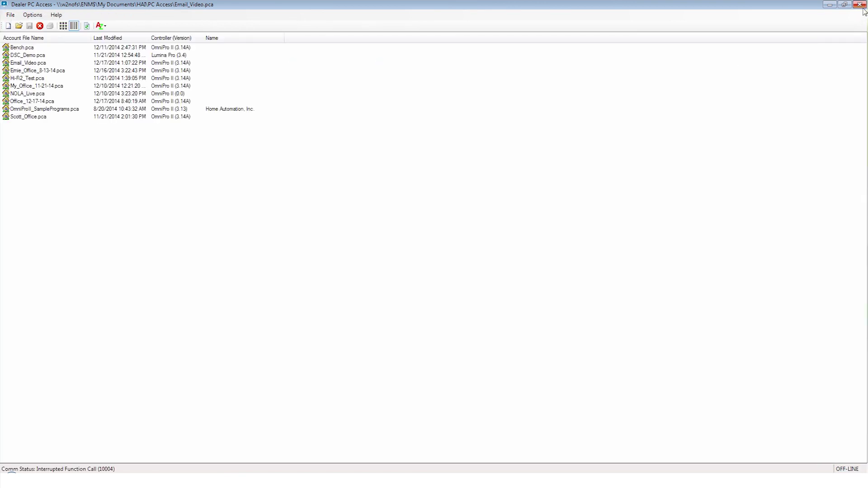